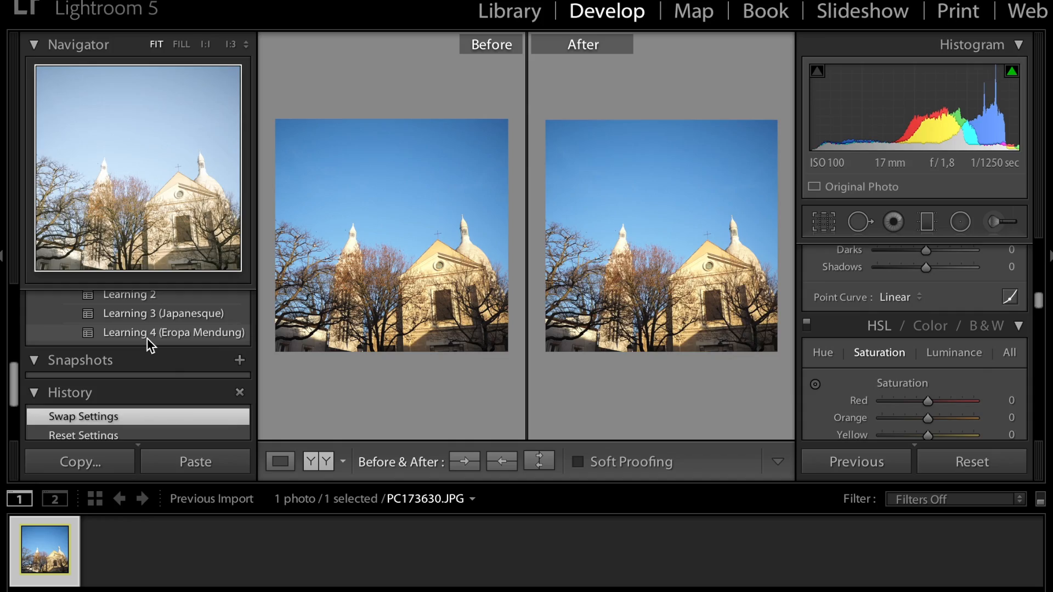
Step: Apply the Learning 4 (Eropa Mendung) user preset to the church photo and review its basic tone settings
left_click(182, 333)
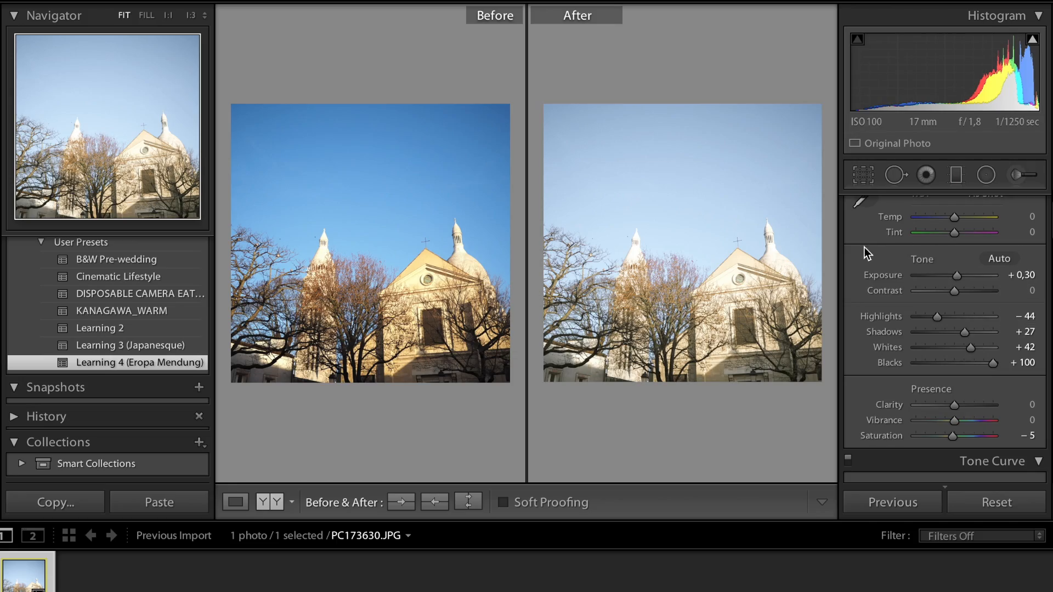
scroll(952, 285, "up", 3)
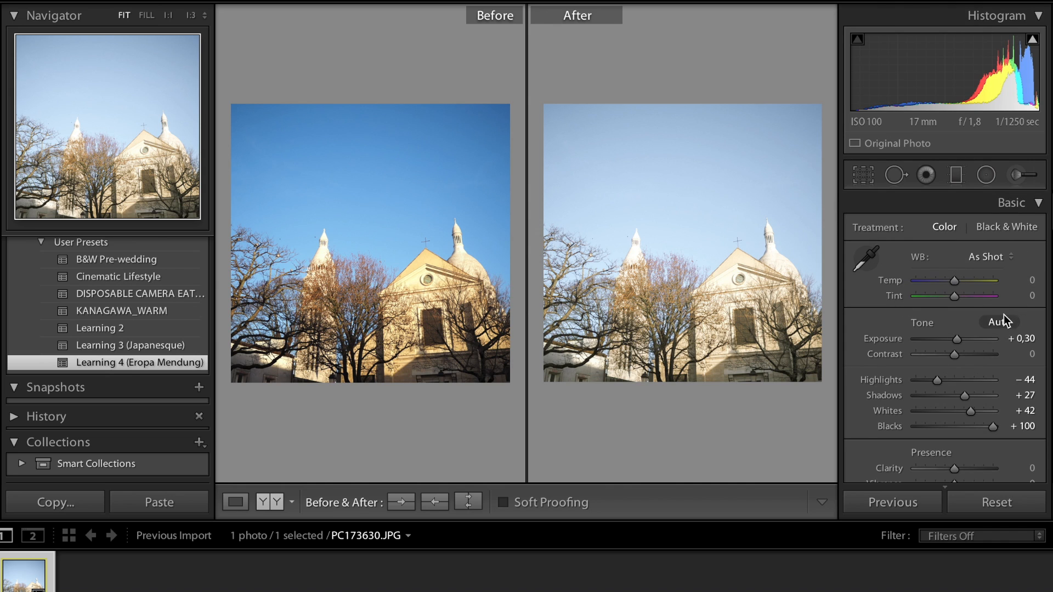
scroll(1001, 315, "down", 3)
scroll(1005, 307, "up", 1)
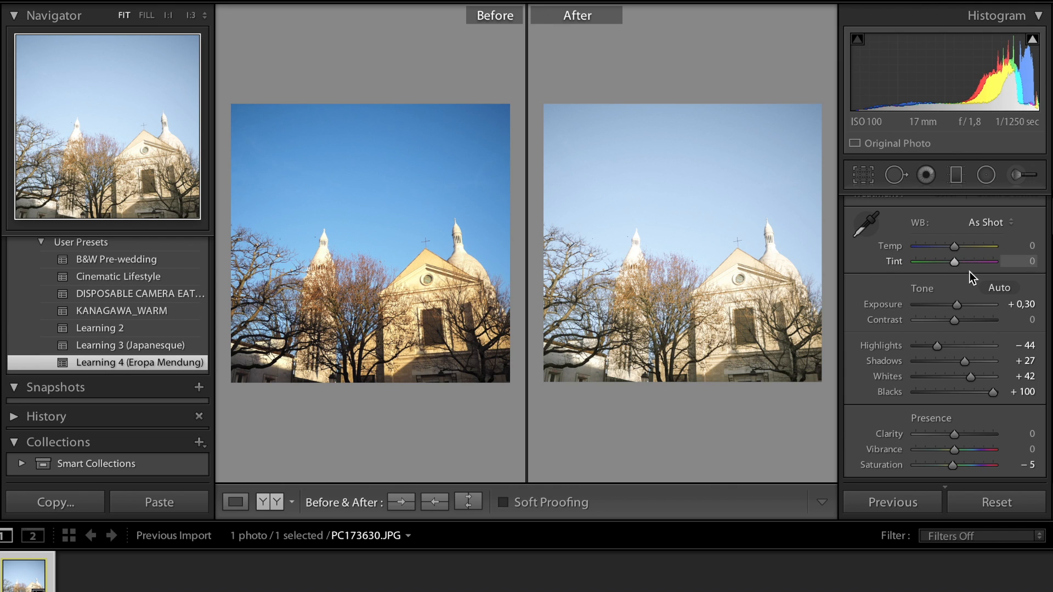
scroll(973, 278, "down", 3)
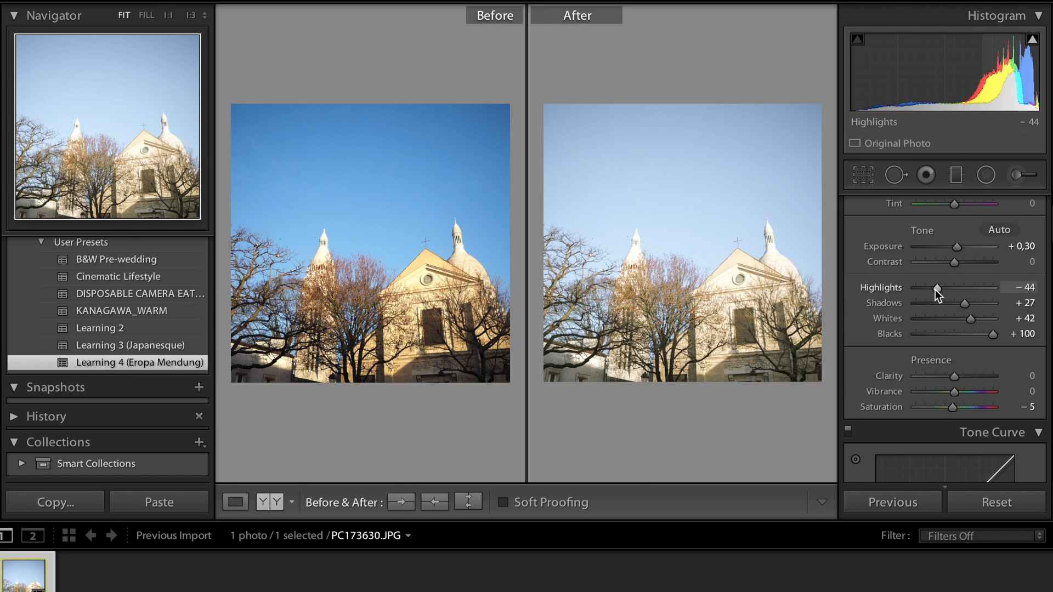
Step: Set Highlights to -74, and try Shadows at -53 before returning it to +27
mouse_move(935, 289)
left_mouse_down()
mouse_move(903, 288)
mouse_move(1000, 298)
mouse_move(919, 297)
left_mouse_up()
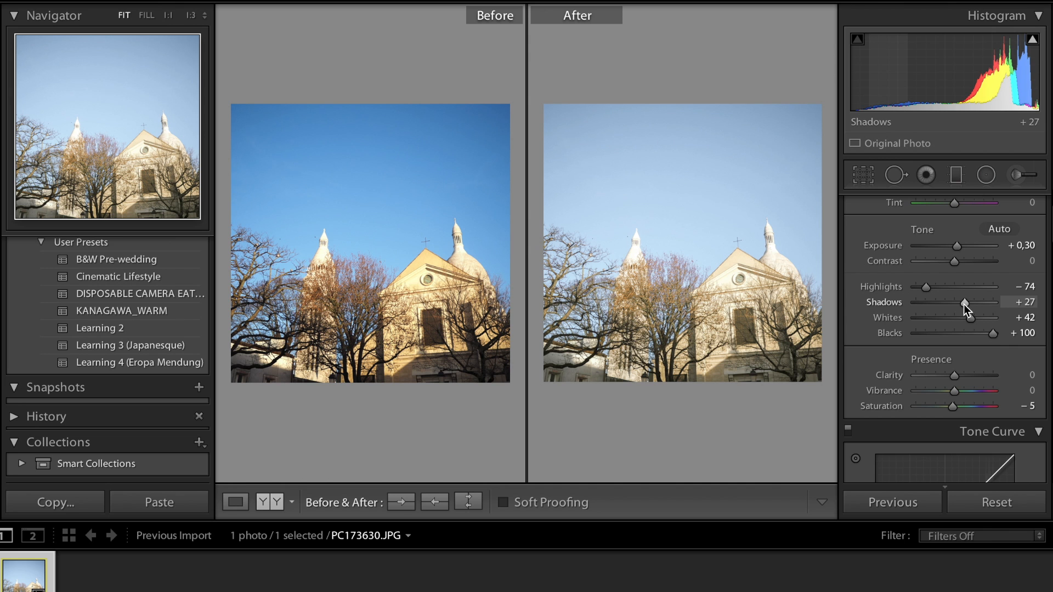
left_click_drag(963, 304, 933, 303)
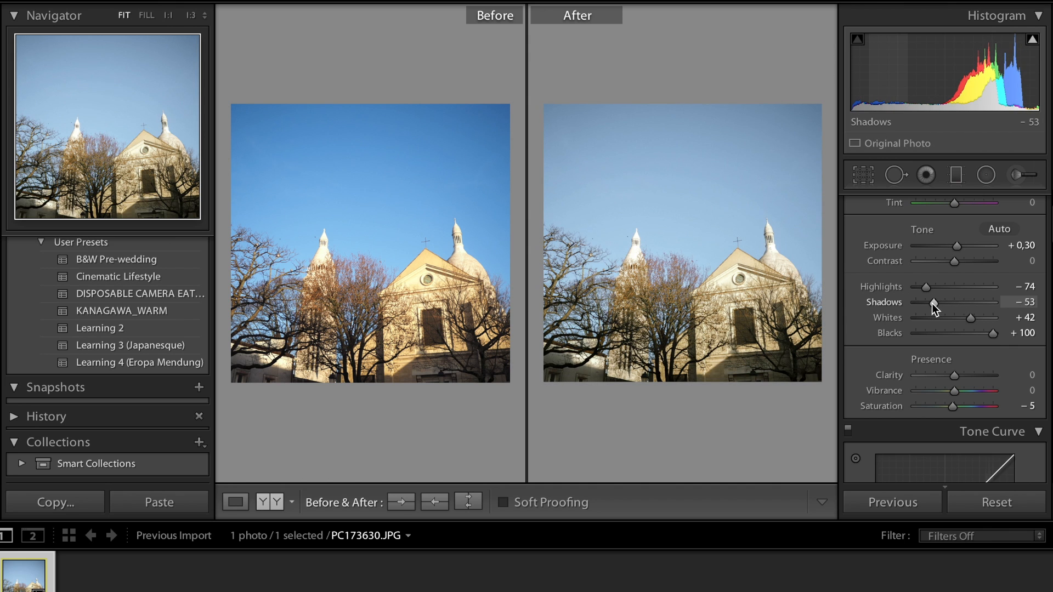
left_click_drag(932, 304, 965, 303)
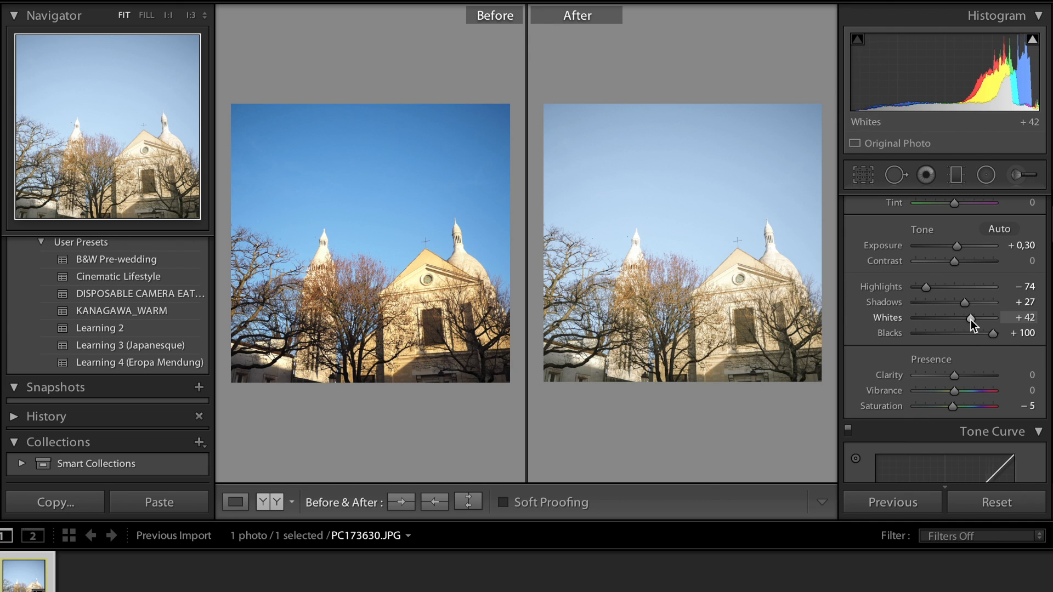
mouse_move(971, 320)
left_mouse_down()
mouse_move(937, 321)
mouse_move(970, 321)
left_mouse_up()
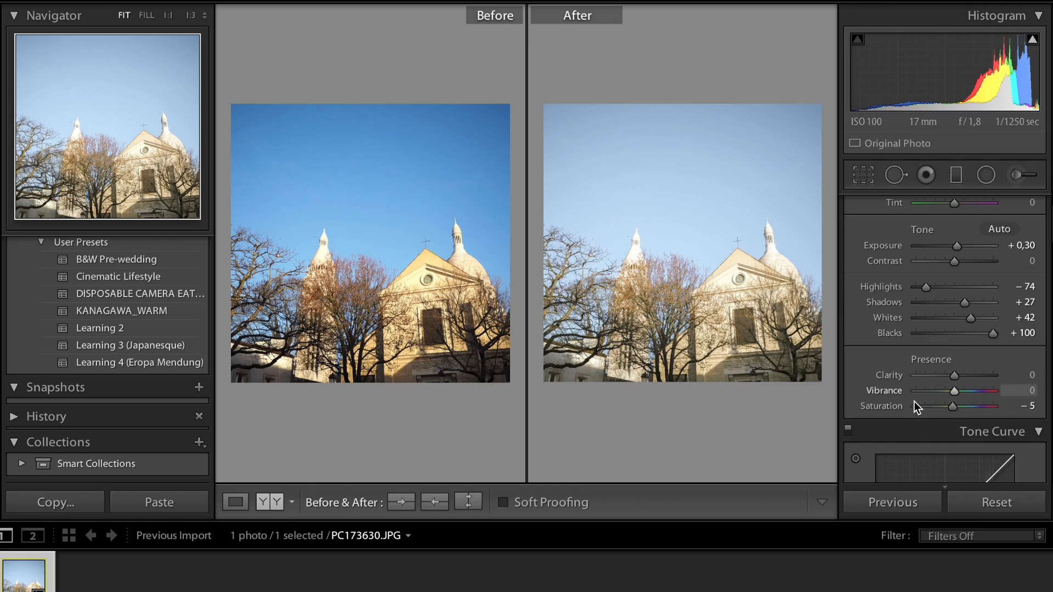
Step: Try the HSL Blue hue at +100 on the sky and move it back
scroll(936, 412, "down", 2)
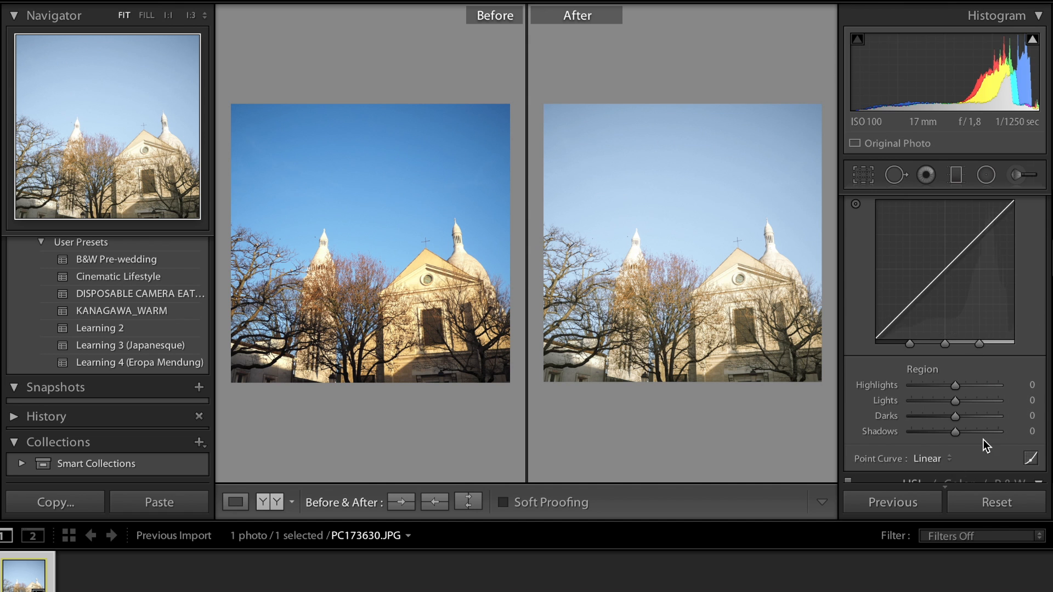
scroll(982, 439, "up", 2)
scroll(1046, 314, "down", 10)
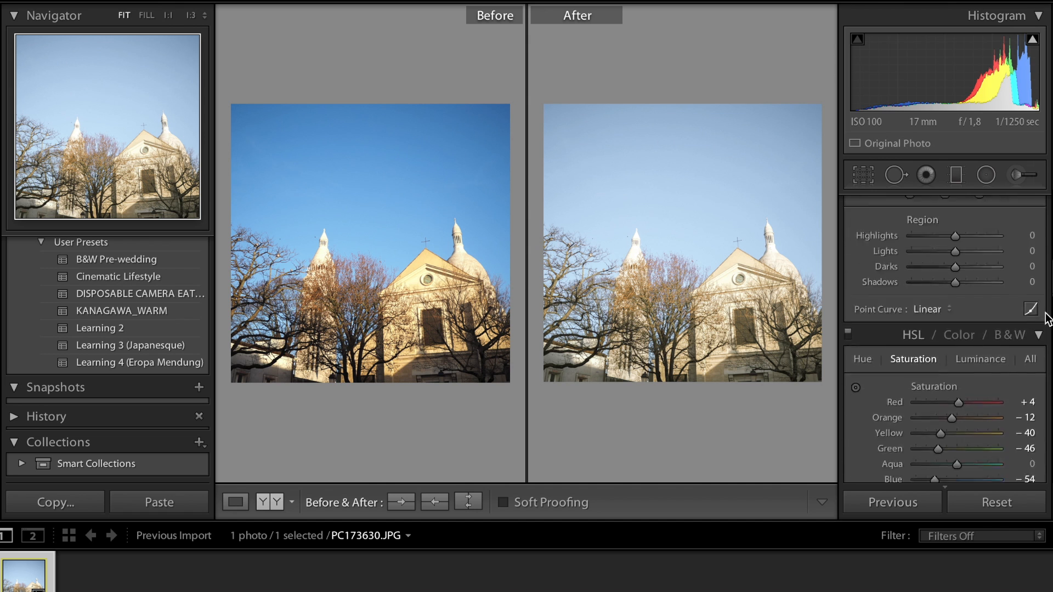
scroll(992, 284, "down", 3)
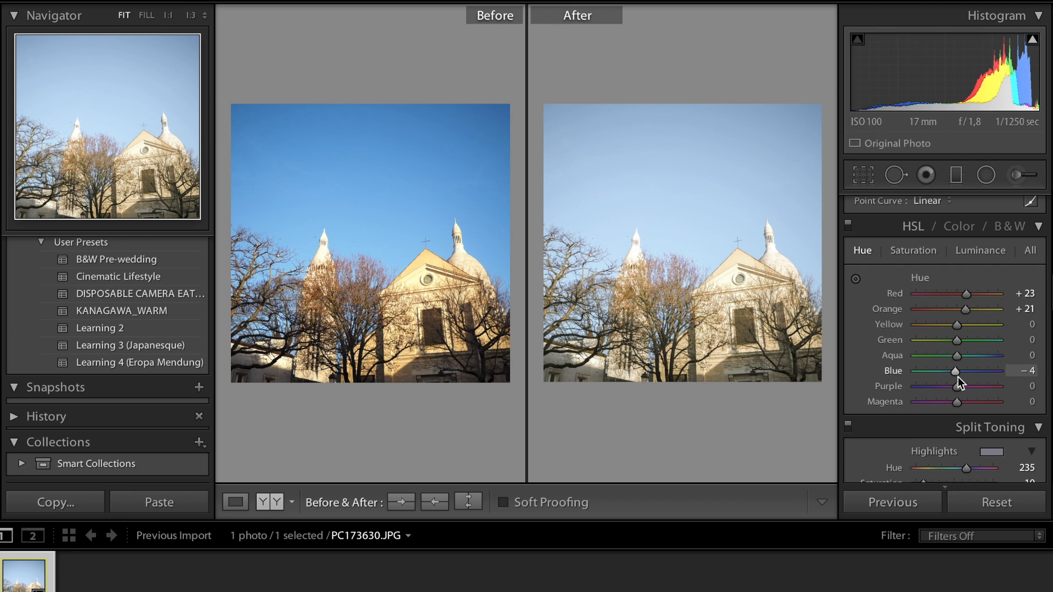
left_click_drag(957, 376, 1002, 377)
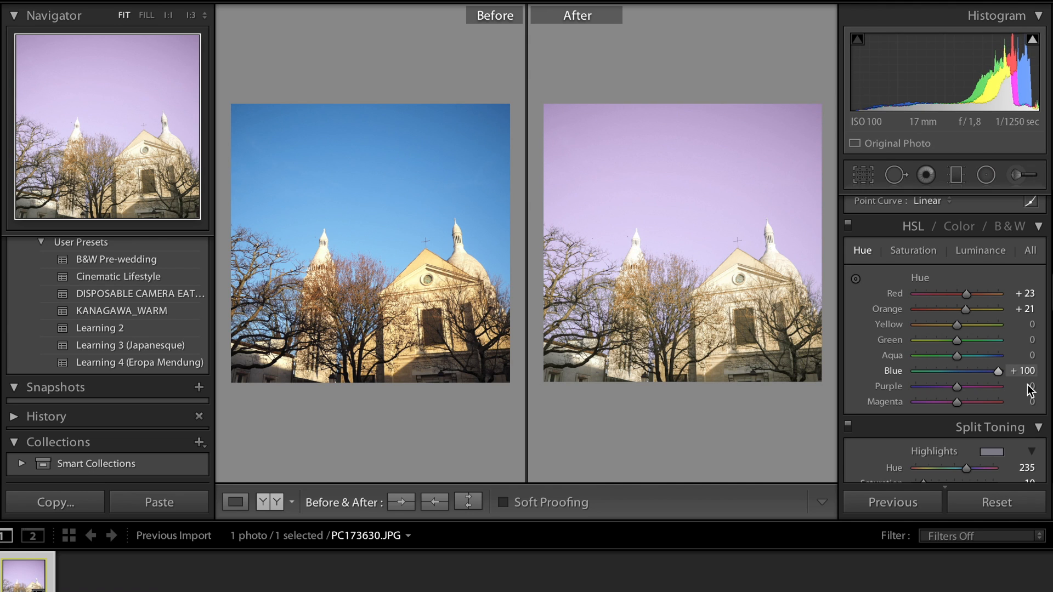
left_click_drag(974, 382, 956, 380)
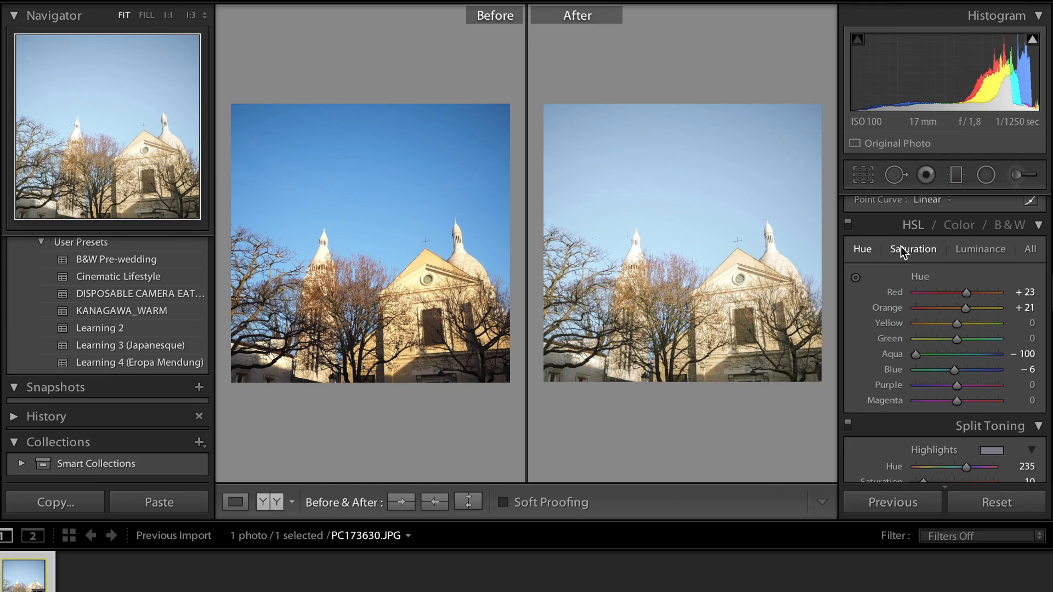
Step: Test the HSL Blue saturation at +100 and -54, and settle on -27
left_click(901, 248)
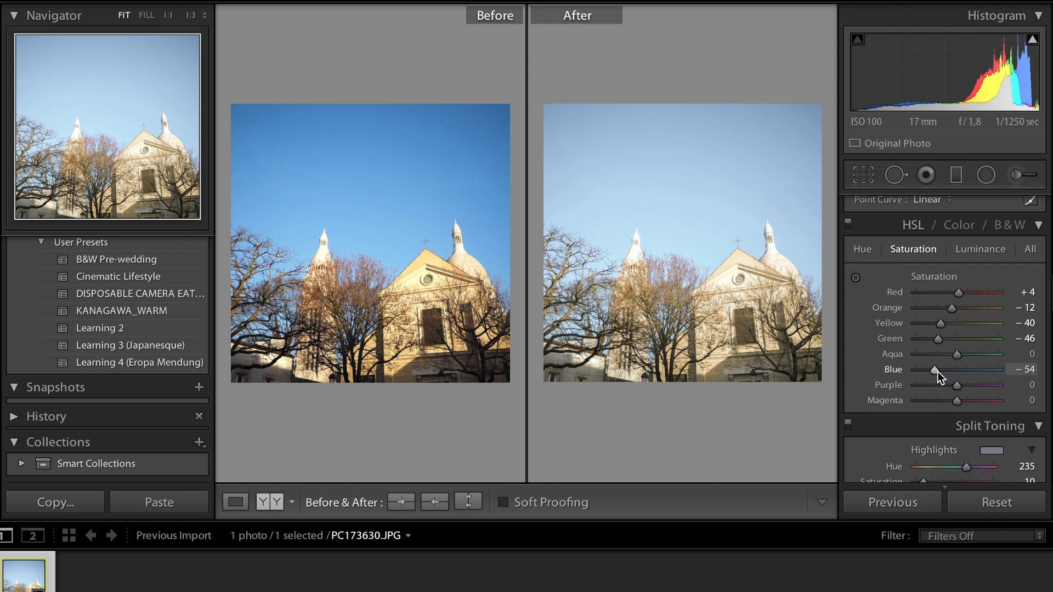
left_click_drag(938, 372, 1001, 369)
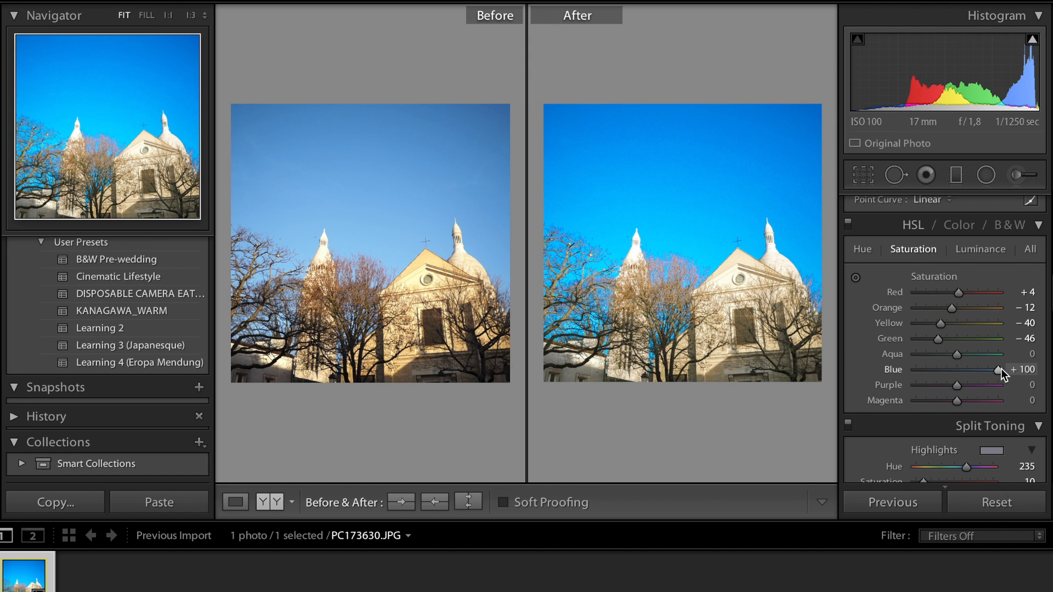
left_click_drag(1001, 371, 931, 371)
left_click(1025, 369)
type("-54")
key("Return")
left_click_drag(929, 371, 945, 372)
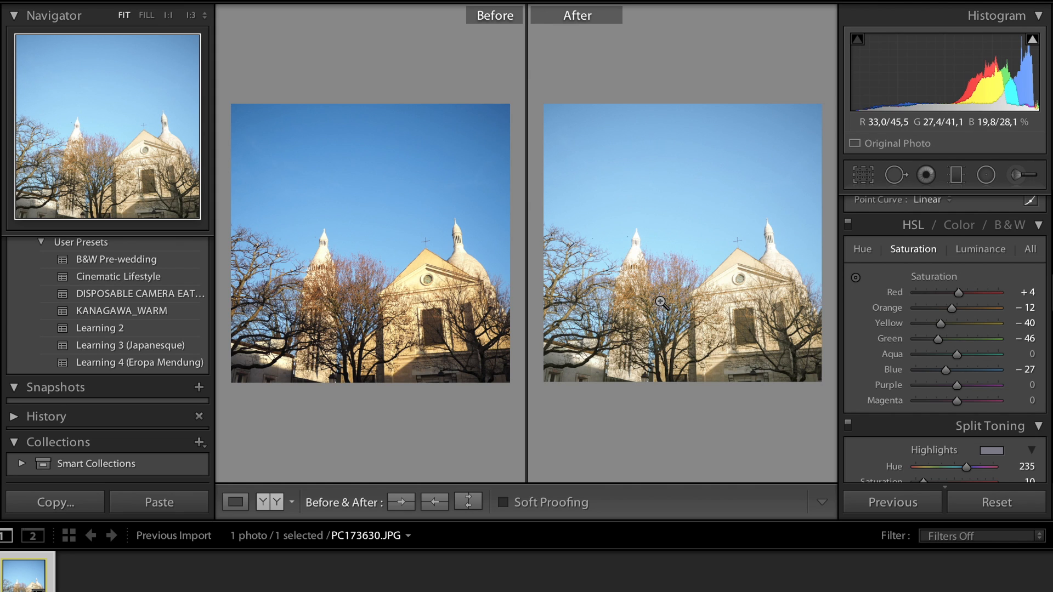
Step: Try a higher HSL Yellow saturation and undo the change
mouse_move(943, 327)
left_mouse_down()
mouse_move(980, 327)
mouse_move(942, 327)
mouse_move(964, 325)
left_mouse_up()
left_click_drag(898, 325, 920, 318)
key("ctrl+z")
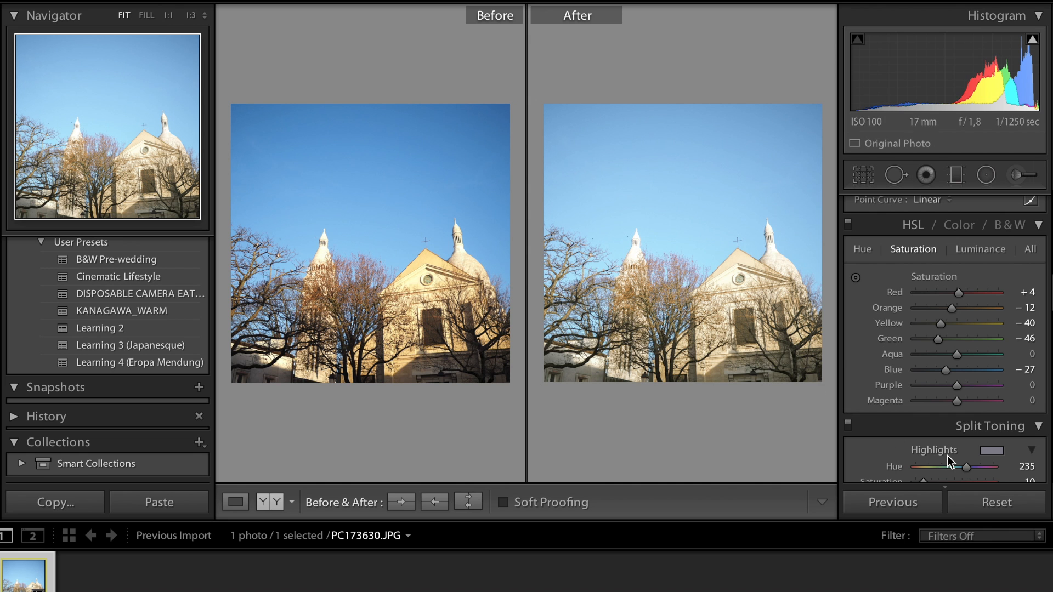
Step: Set the split-toning shadows hue to 51
scroll(946, 456, "down", 4)
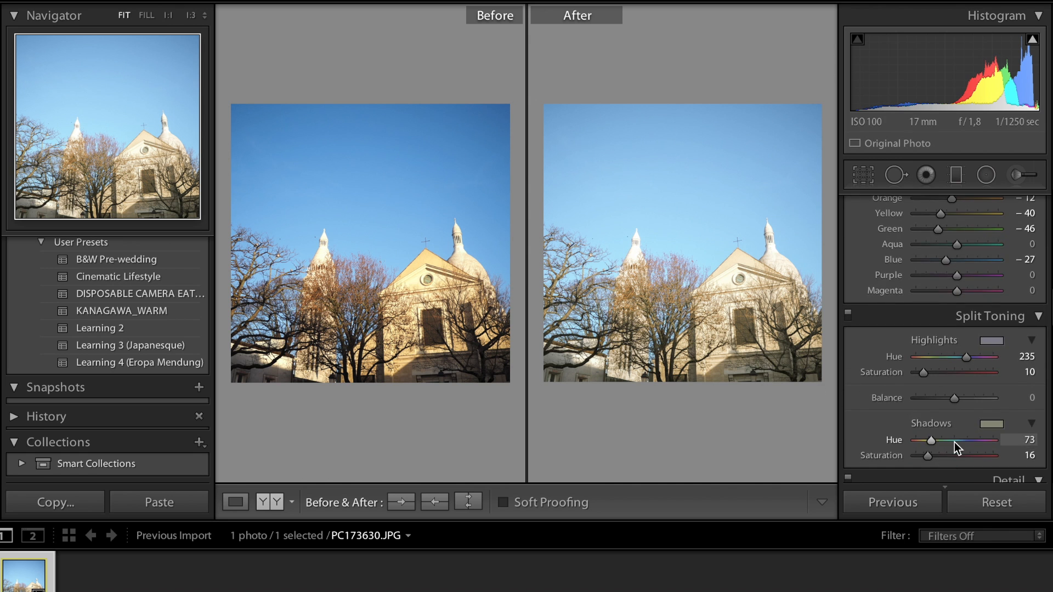
scroll(982, 387, "down", 3)
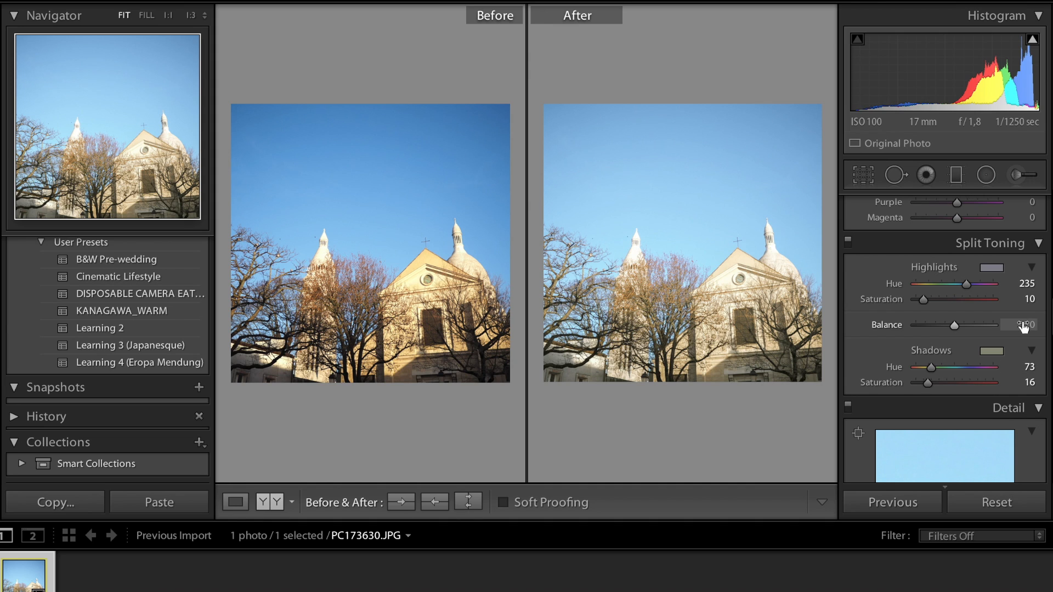
scroll(1017, 365, "up", 1)
left_click(1011, 400)
type("51")
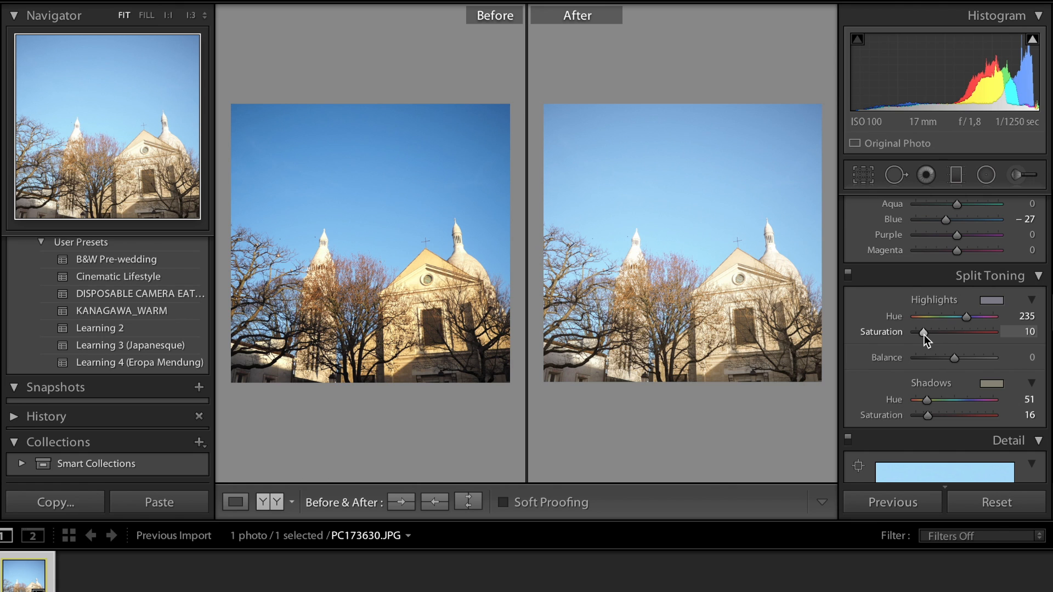
Step: Try the split-toning highlights saturation at 100, undo it, and adjust the shadows saturation
left_click_drag(923, 334, 994, 345)
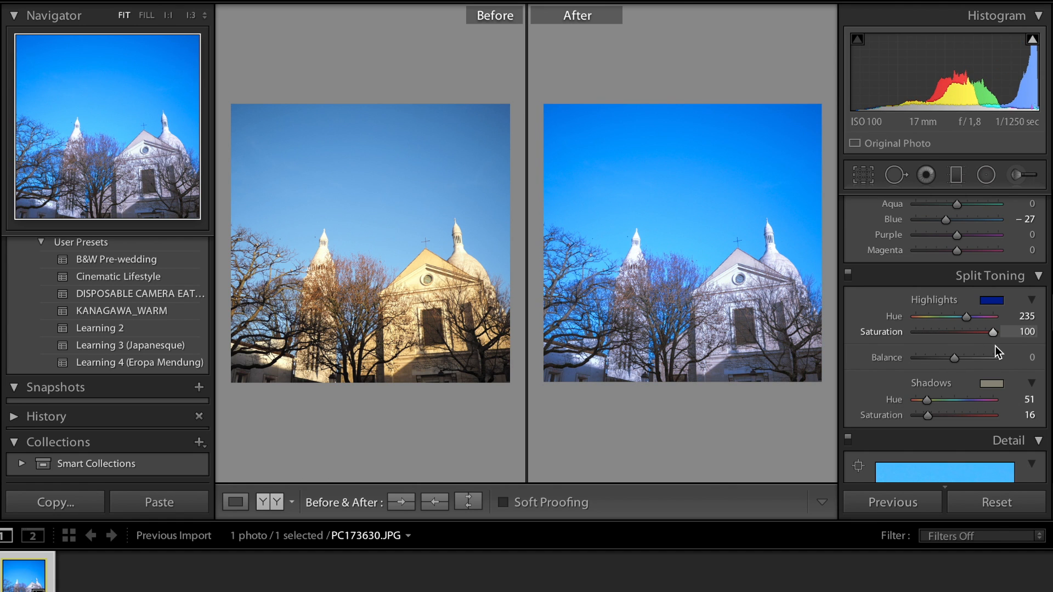
key("ctrl+z")
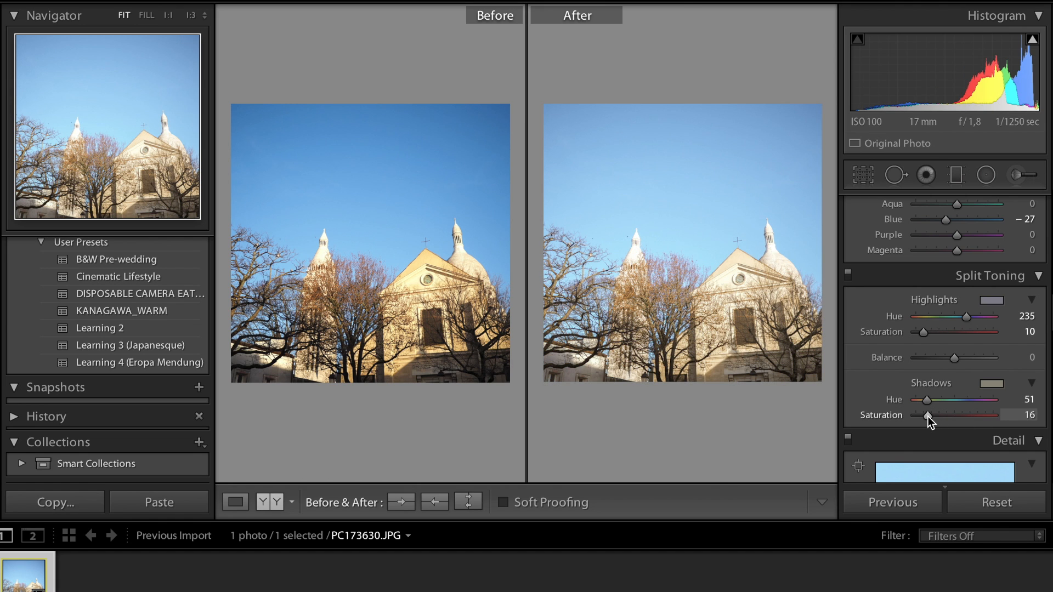
mouse_move(927, 417)
left_mouse_down()
mouse_move(983, 421)
mouse_move(939, 423)
left_mouse_up()
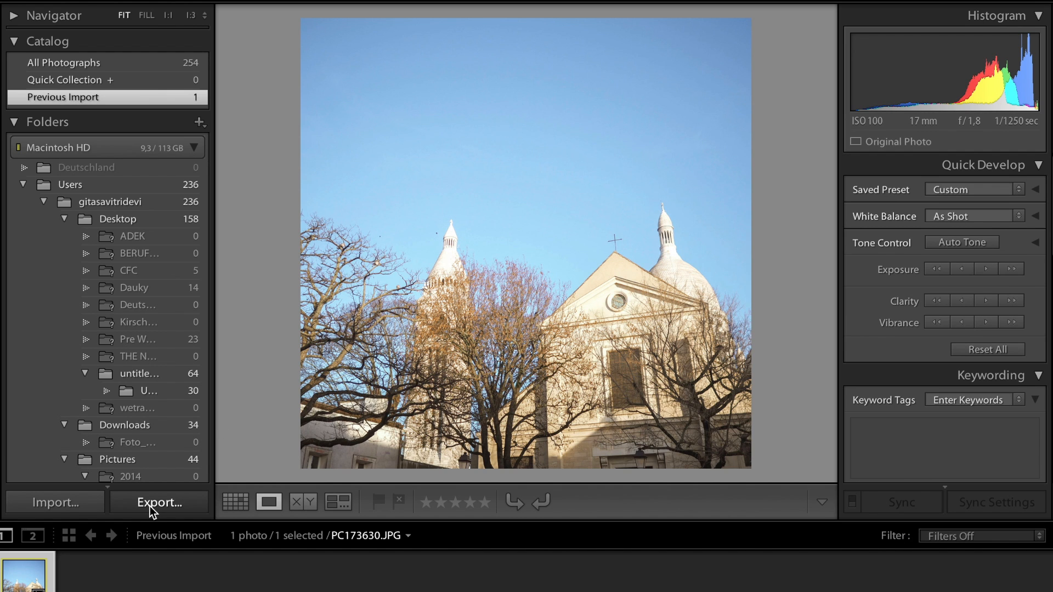
Step: Open the export settings for the edited photo from the Library
left_click(150, 505)
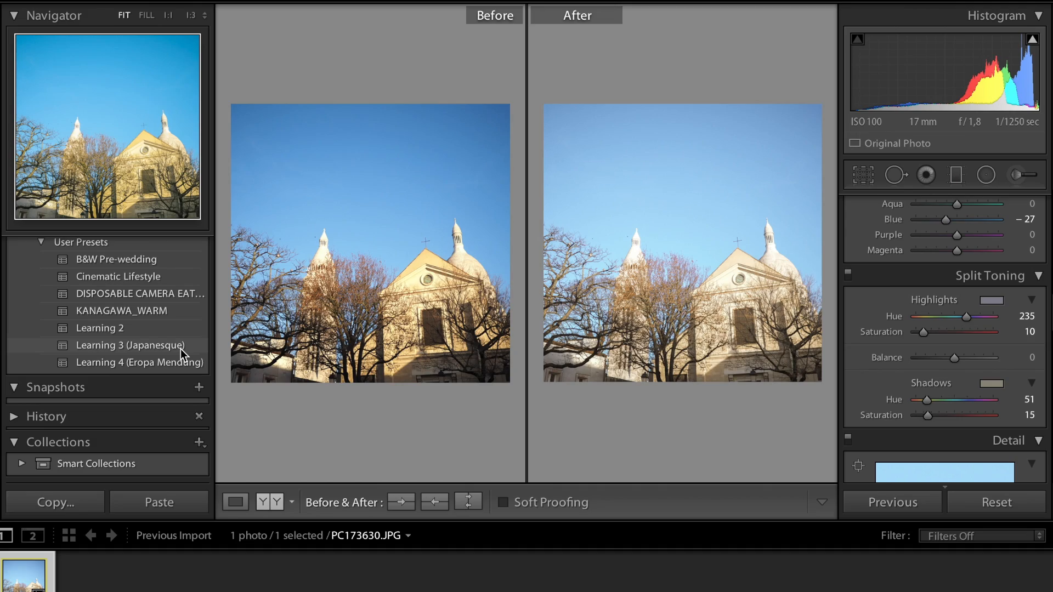
Step: Apply the Learning 3 (Japanesque) user preset to the church photo
left_click(179, 349)
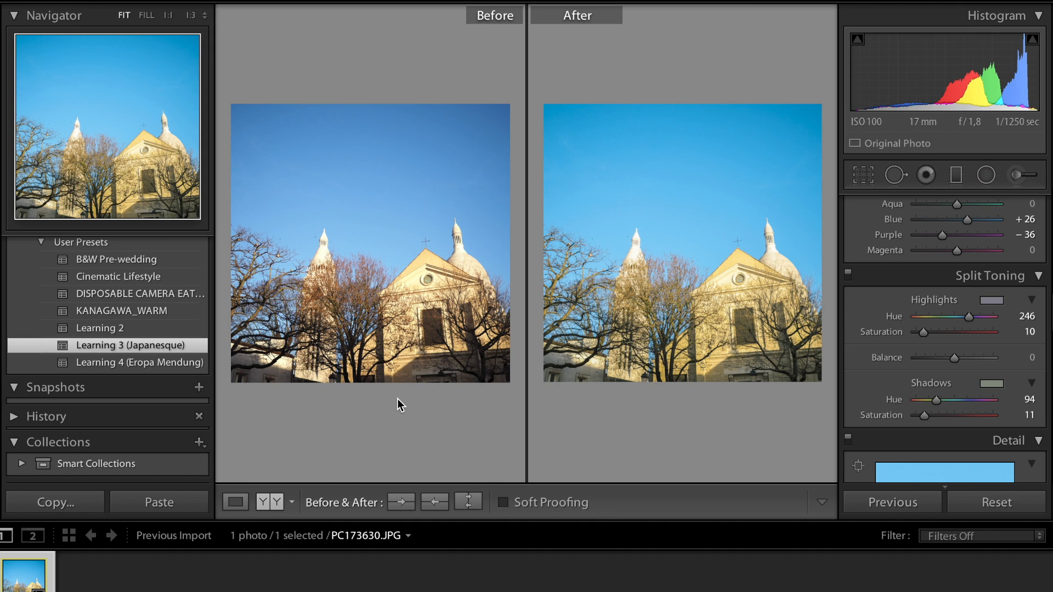
Step: Try the HSL Blue hue at +26 and -38, restore it, and show the HSL saturation values
scroll(954, 332, "up", 1)
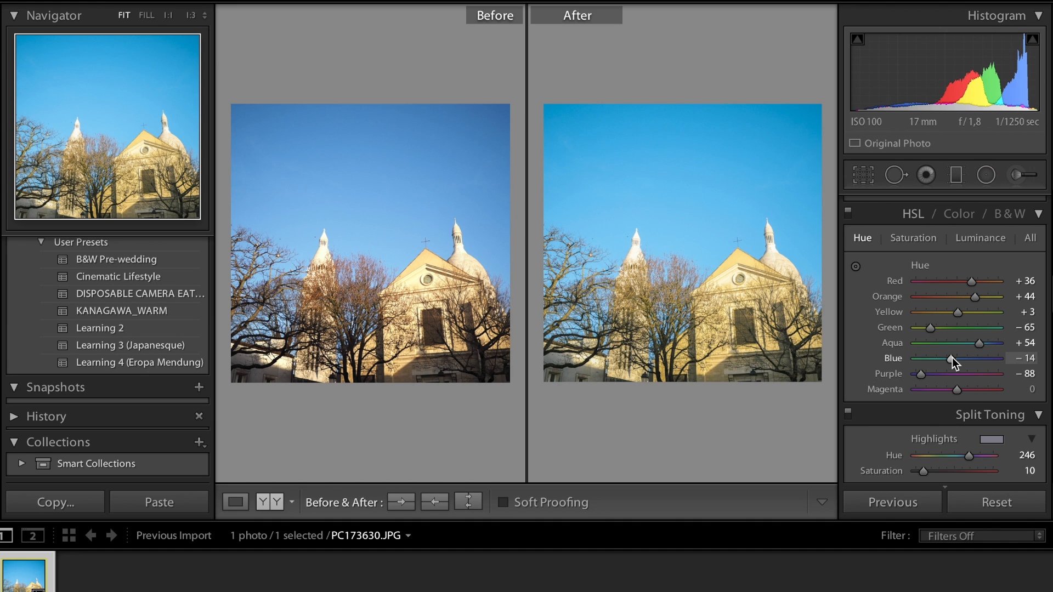
mouse_move(952, 358)
left_mouse_down()
mouse_move(936, 357)
mouse_move(979, 361)
mouse_move(970, 365)
left_mouse_up()
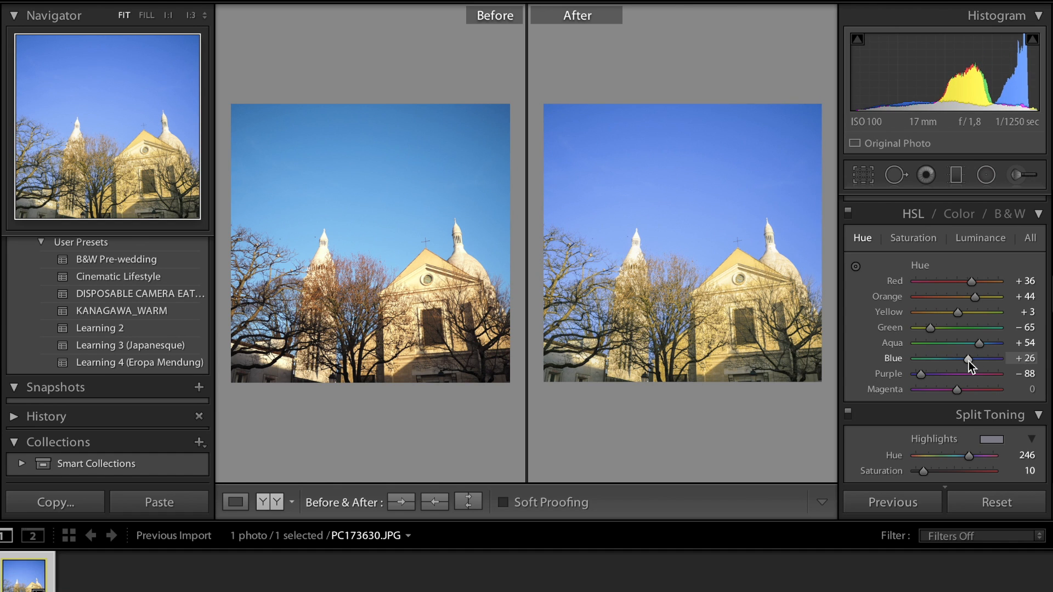
left_click_drag(969, 362, 941, 365)
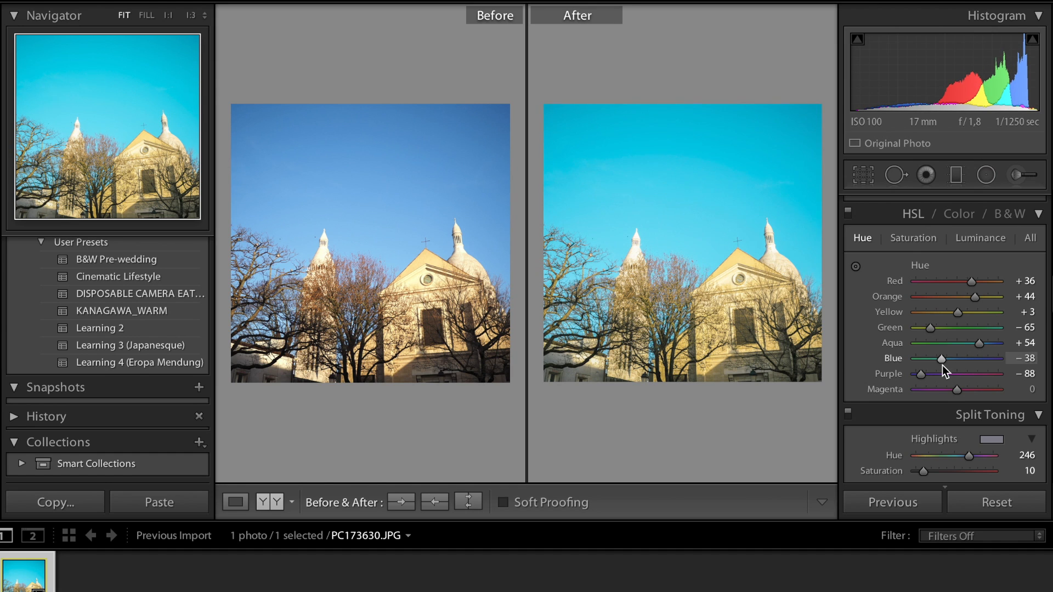
left_click(911, 237)
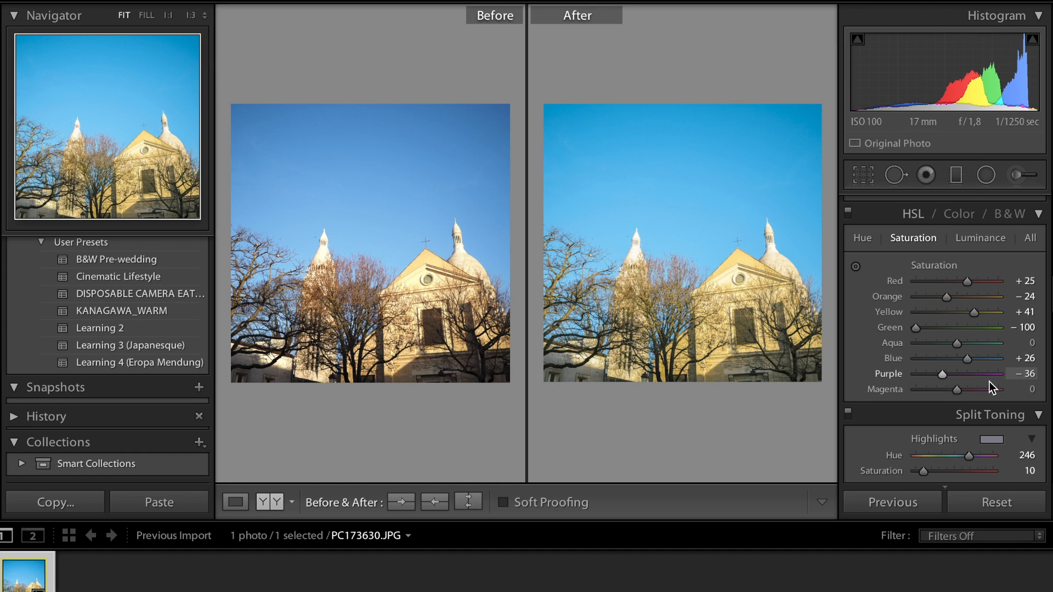